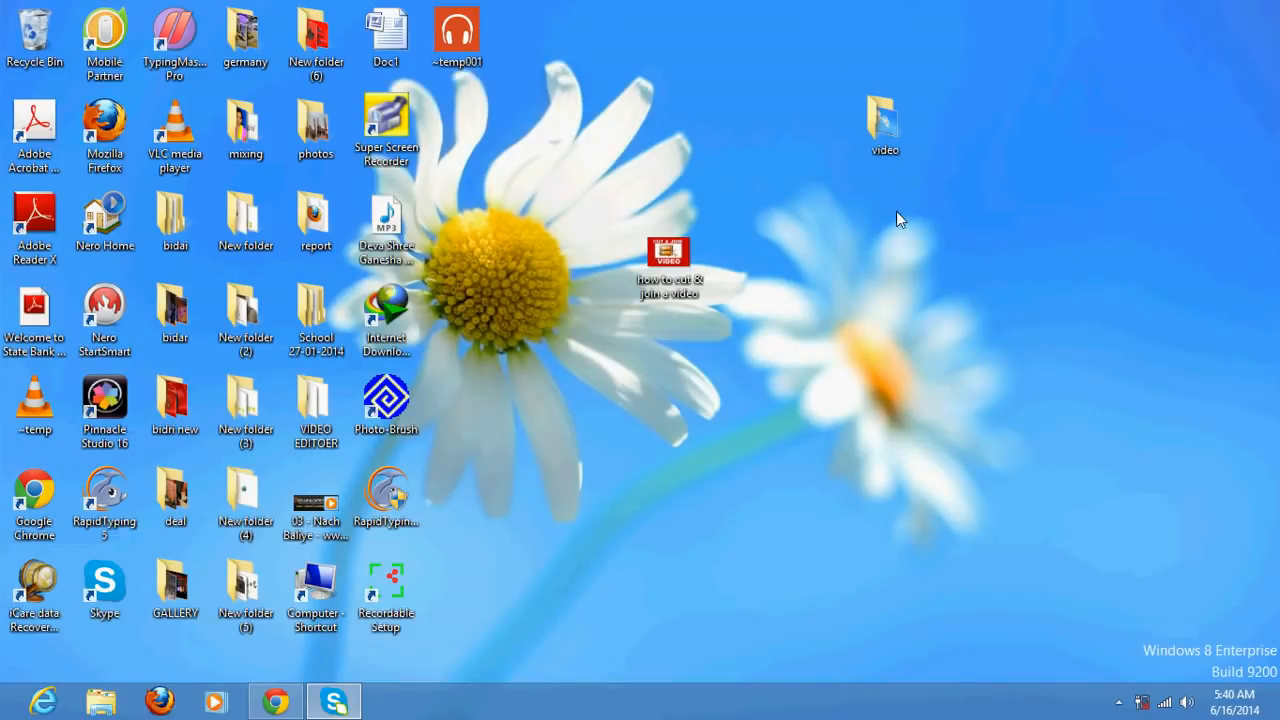
- Browse the Boilsoft Download Center and its Mac product list in Chrome, then close the browser
left_click(275, 702)
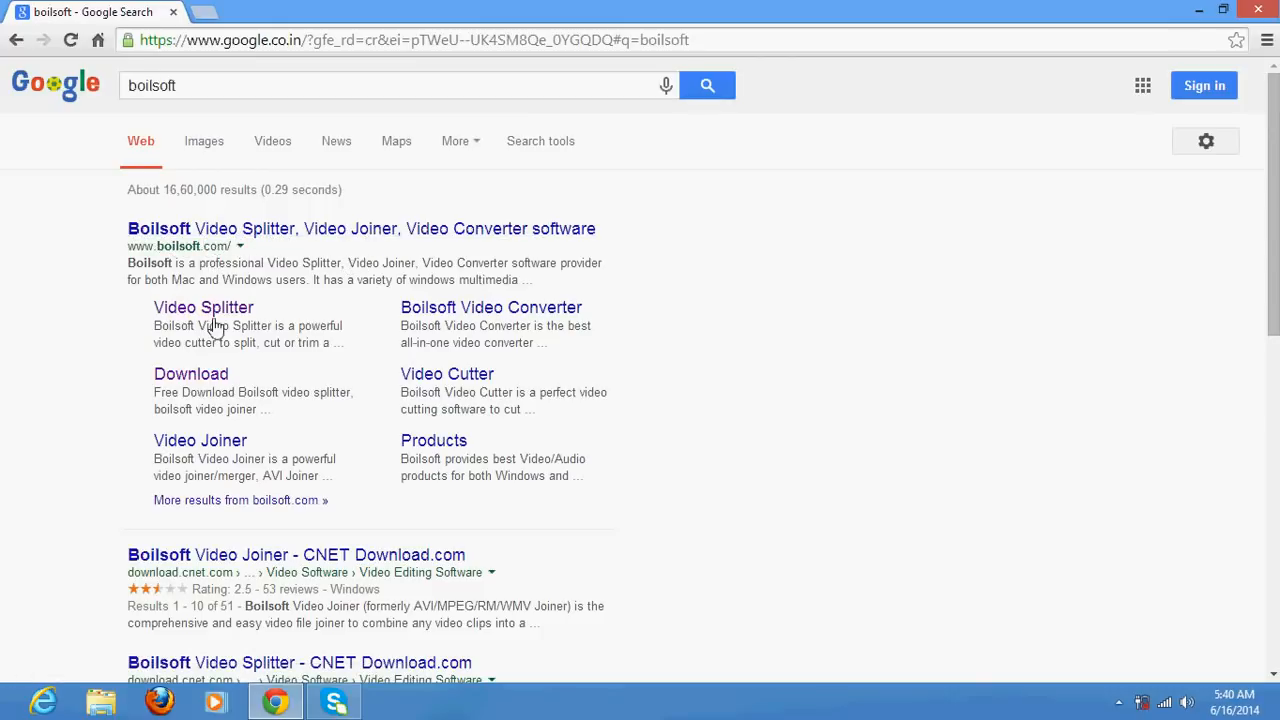
left_click(205, 378)
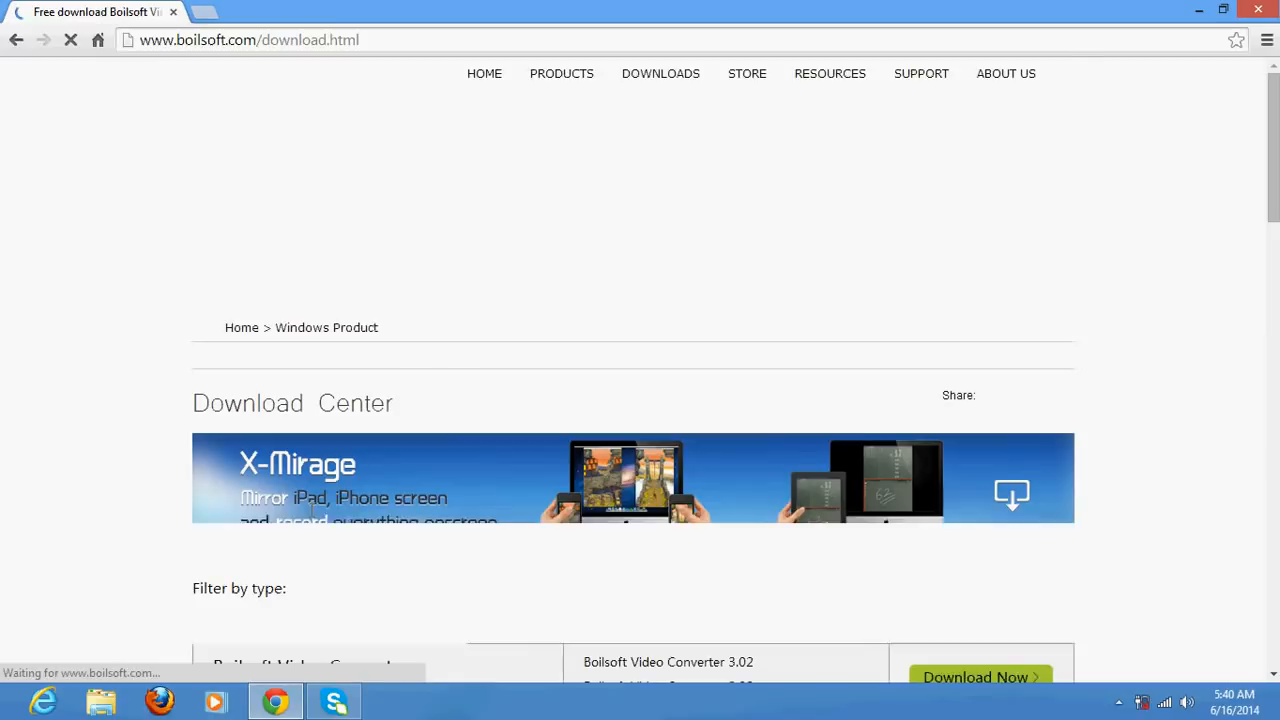
scroll(427, 505, "down", 2)
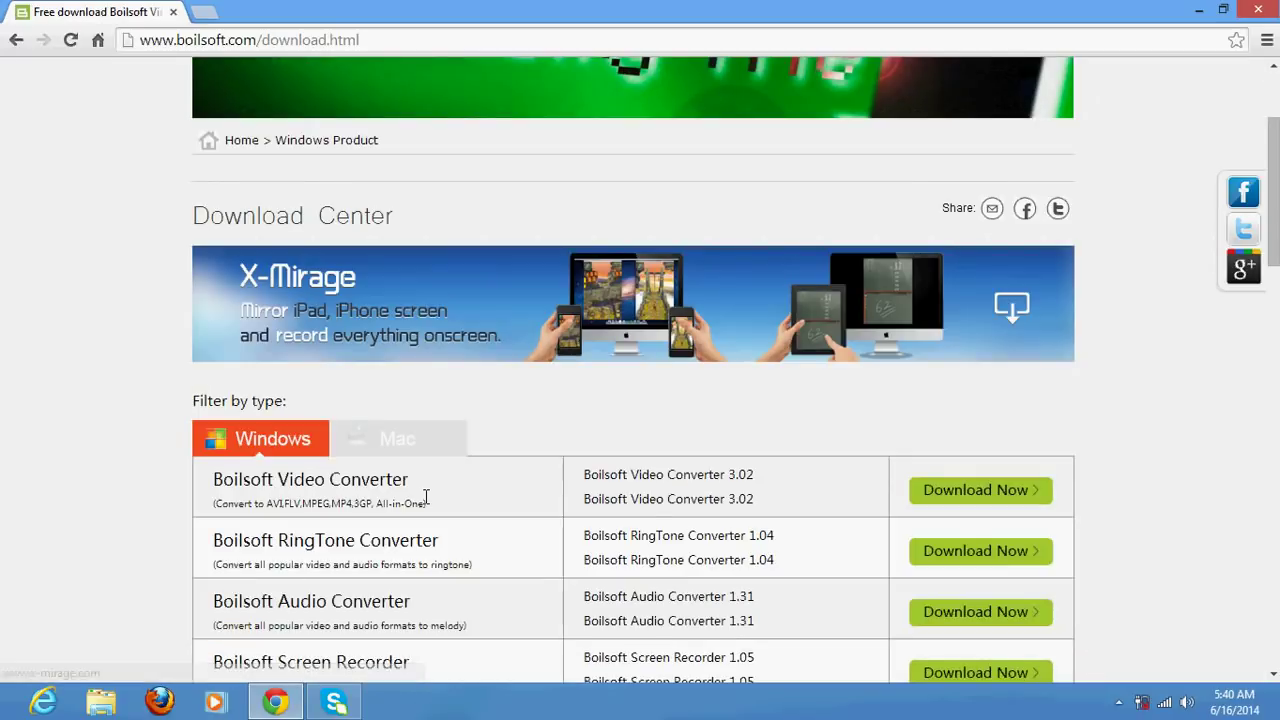
left_click(440, 440)
scroll(461, 445, "down", 5)
scroll(461, 439, "up", 8)
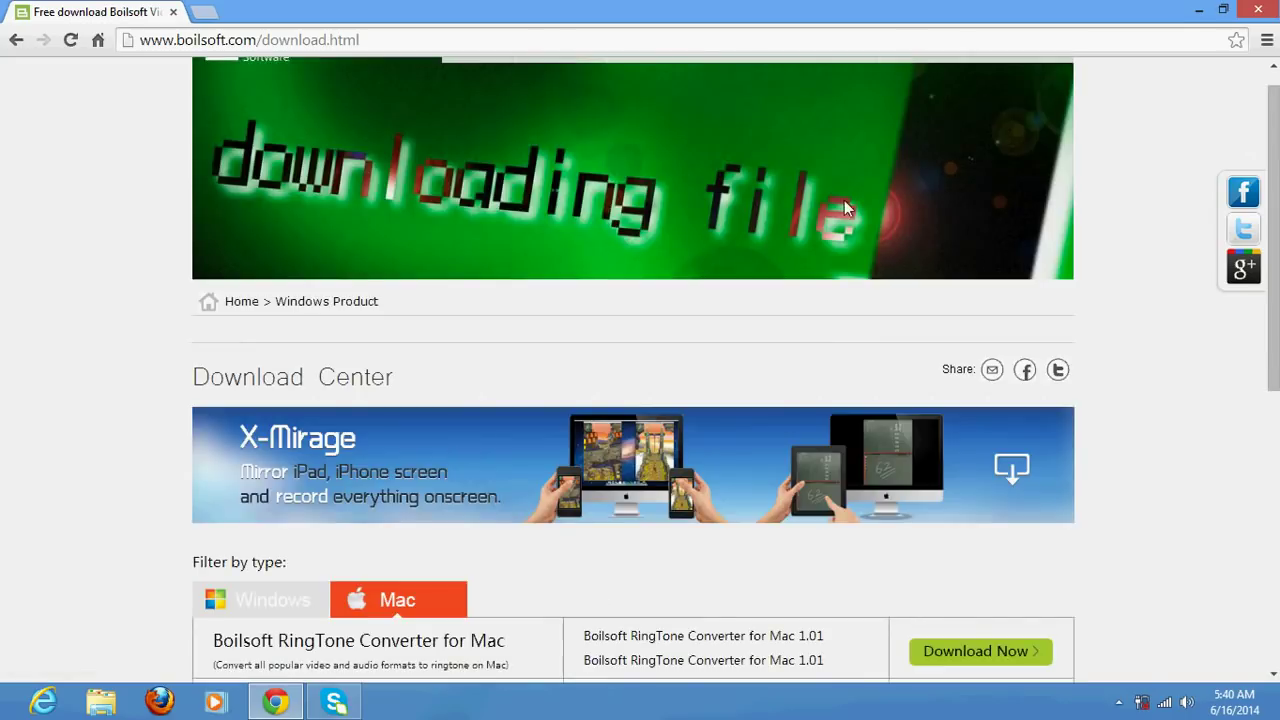
left_click(1258, 10)
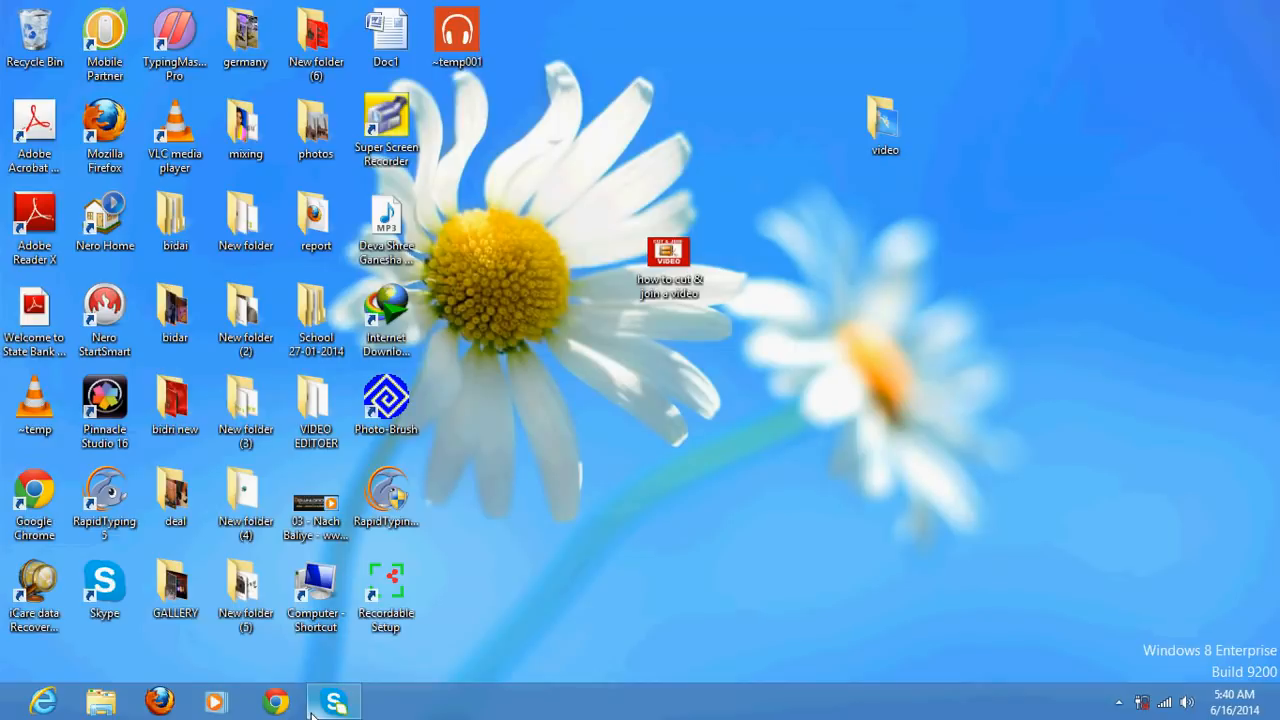
- Launch Boilsoft Video Splitter from the Windows Start search
key("super")
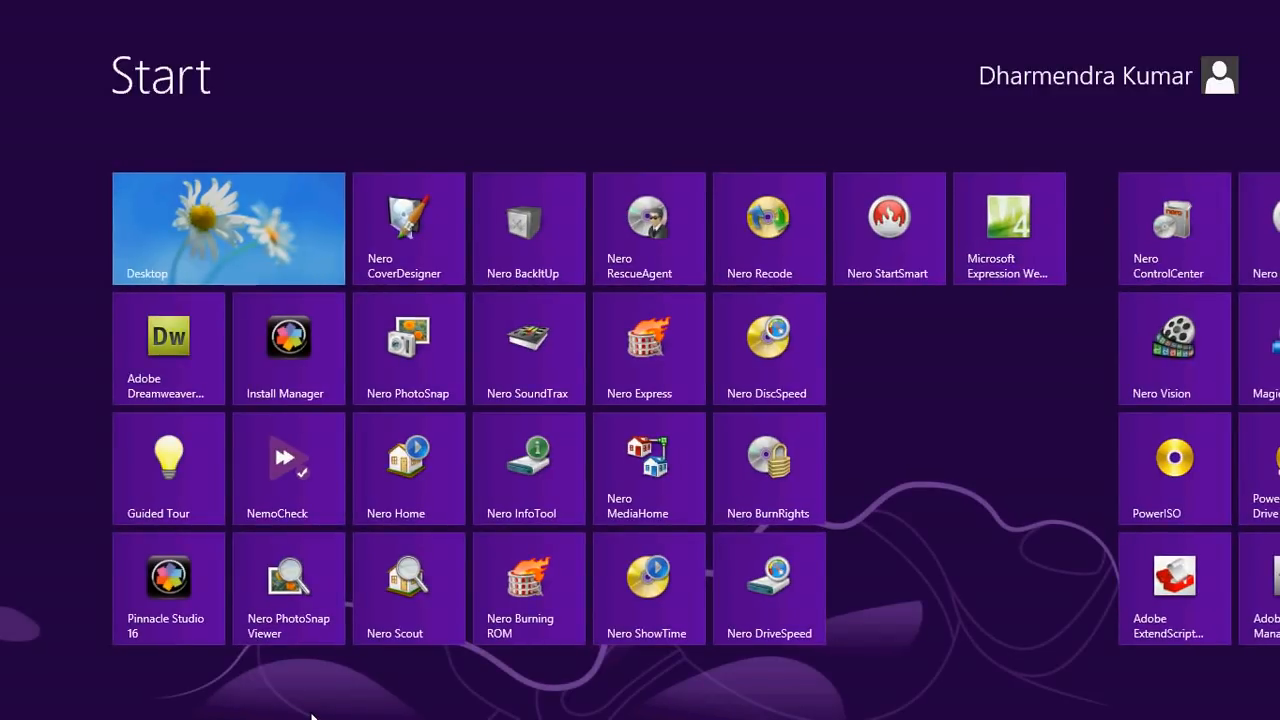
type("b")
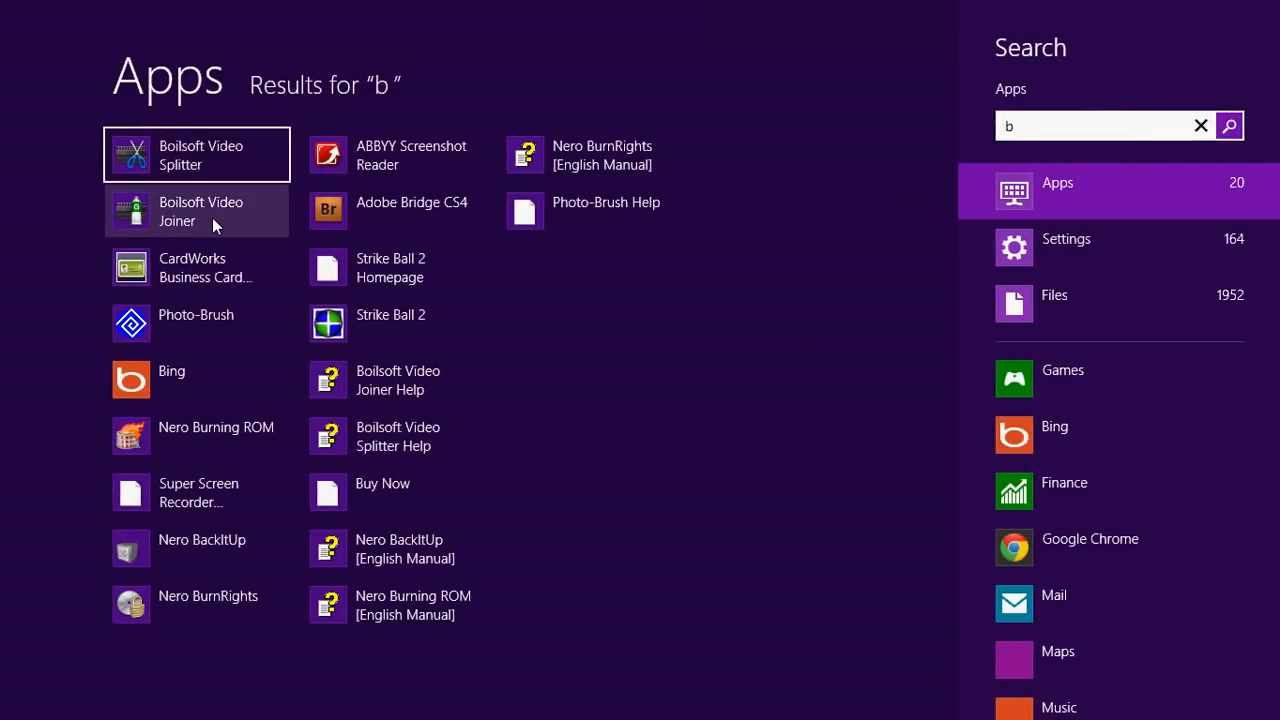
left_click(213, 152)
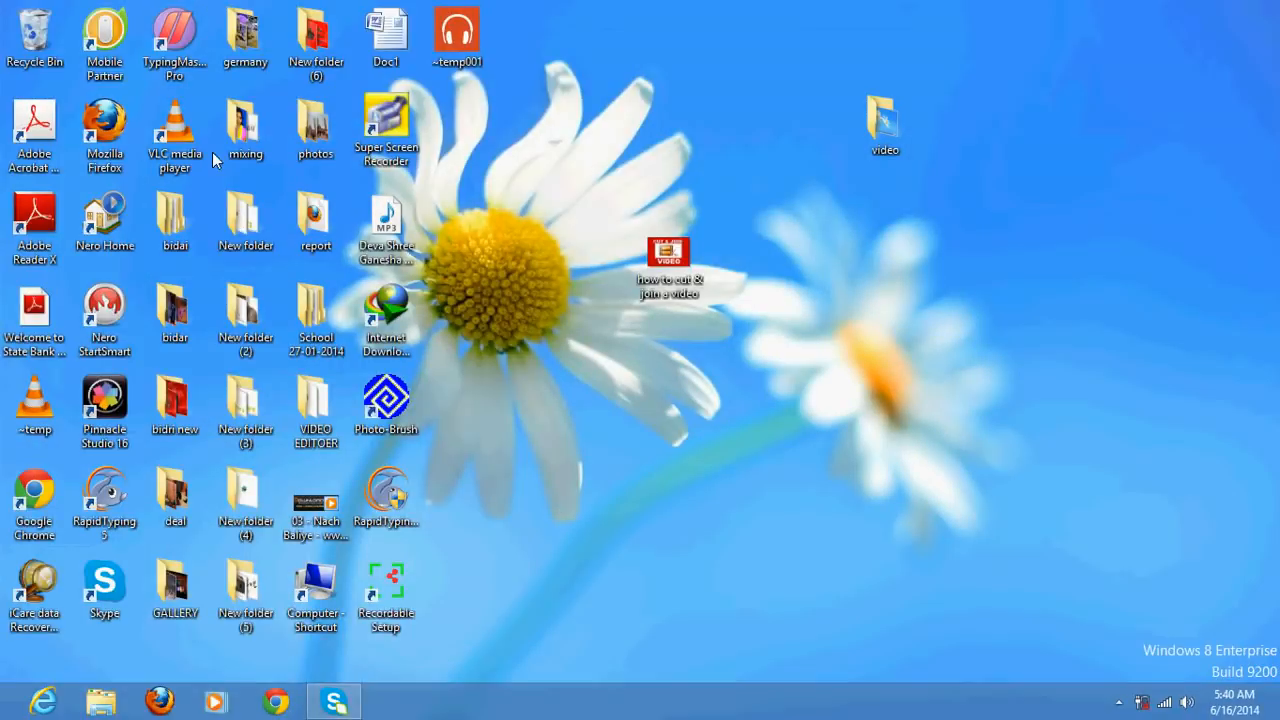
- Load video 1 from the desktop video folder into Video Splitter
double_click(884, 125)
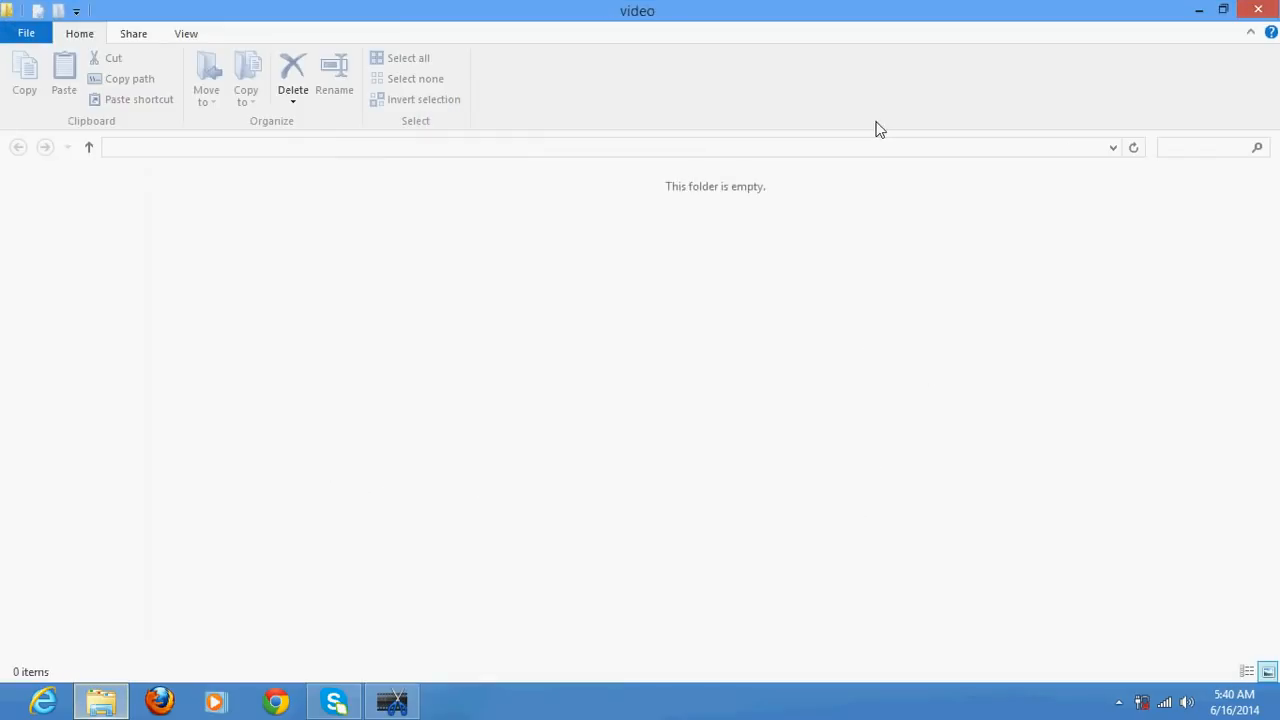
left_click(212, 215)
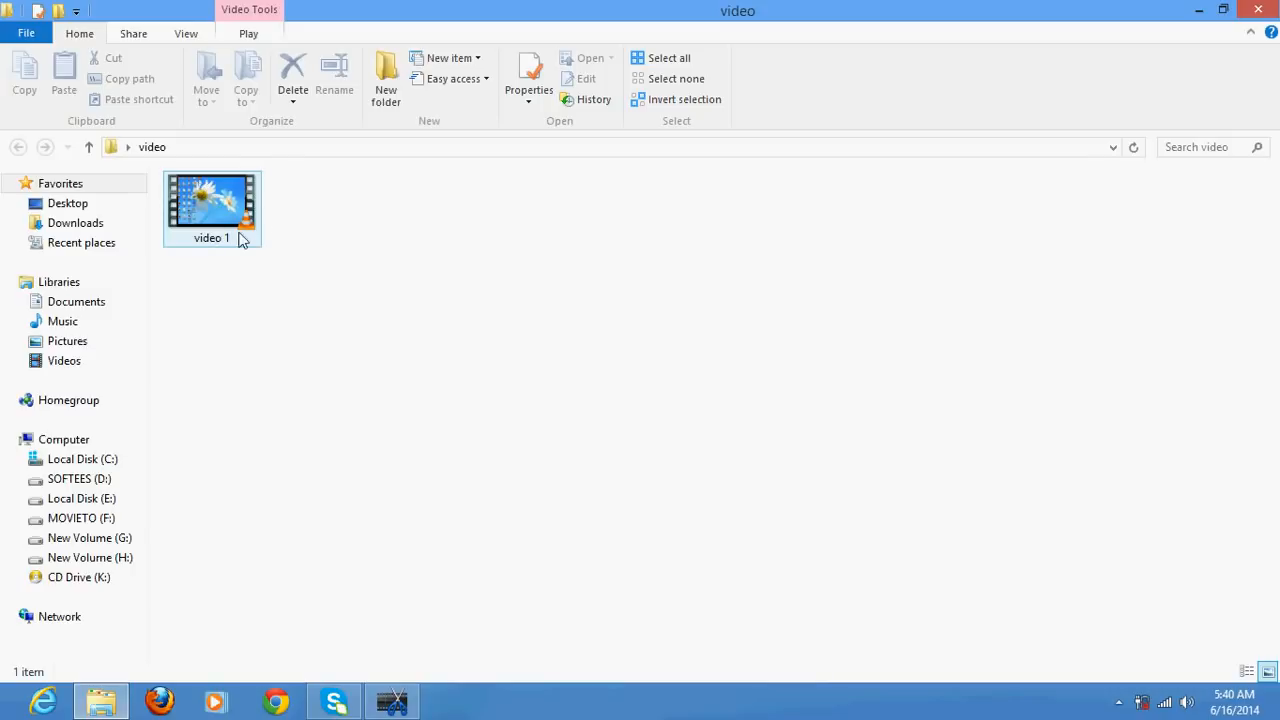
left_click(393, 703)
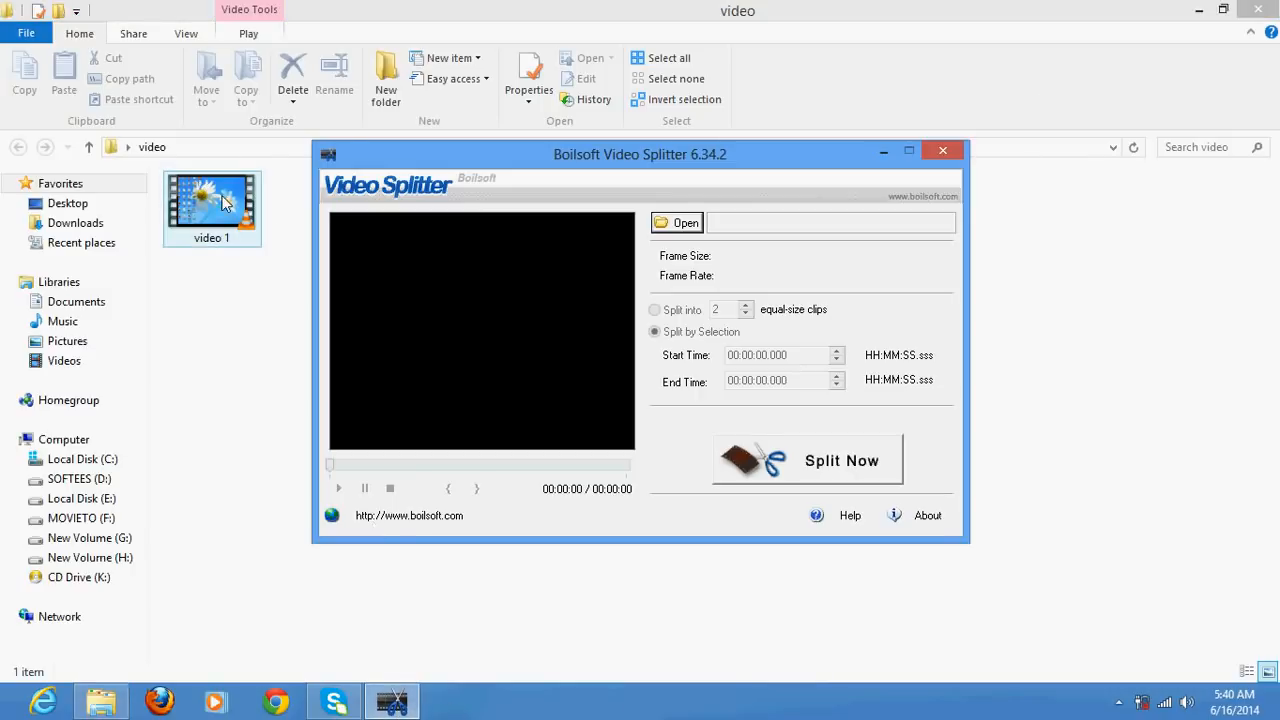
left_click(211, 200)
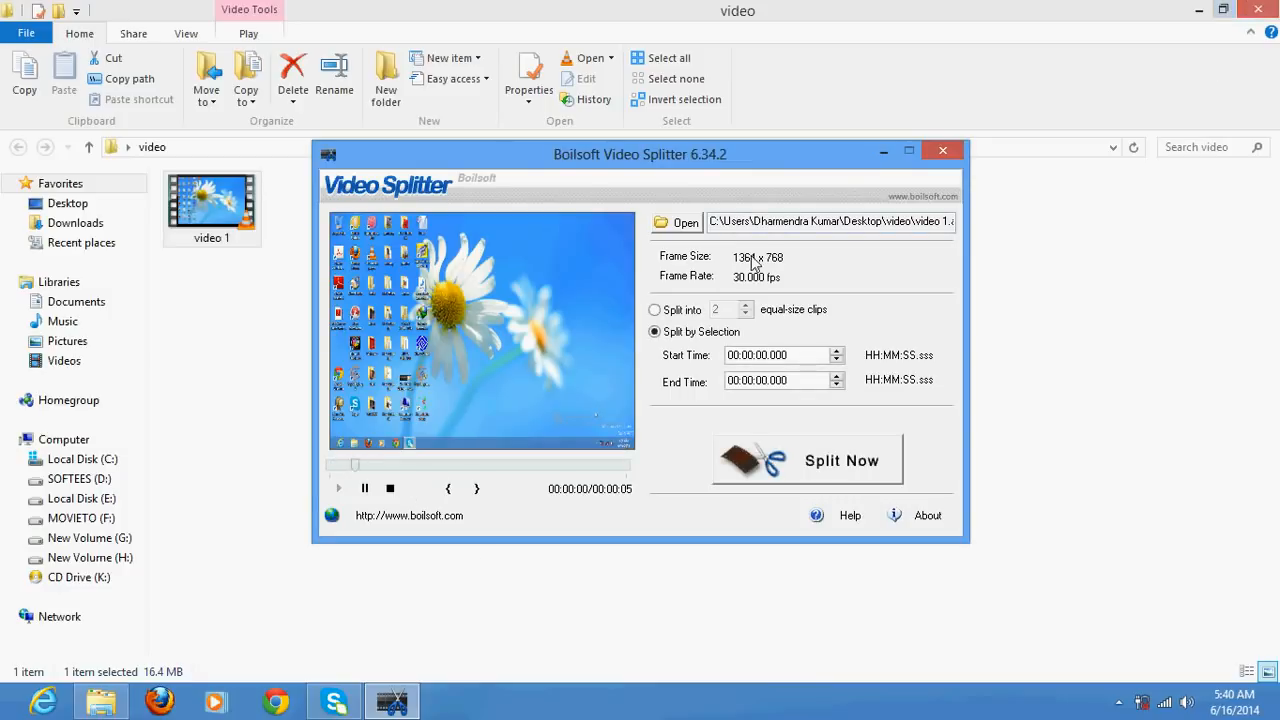
- Mark a clip selection from about 1.7 s to about 4.1 s of video 1
left_click(448, 488)
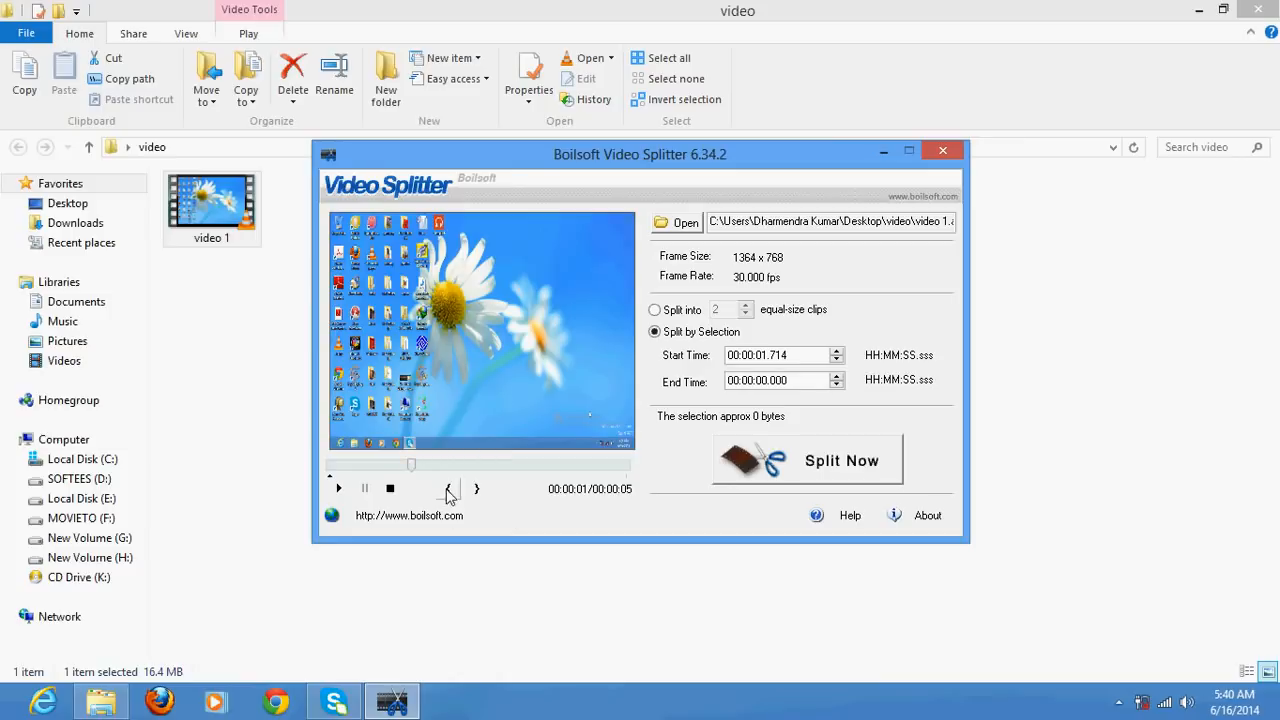
left_click_drag(409, 466, 537, 466)
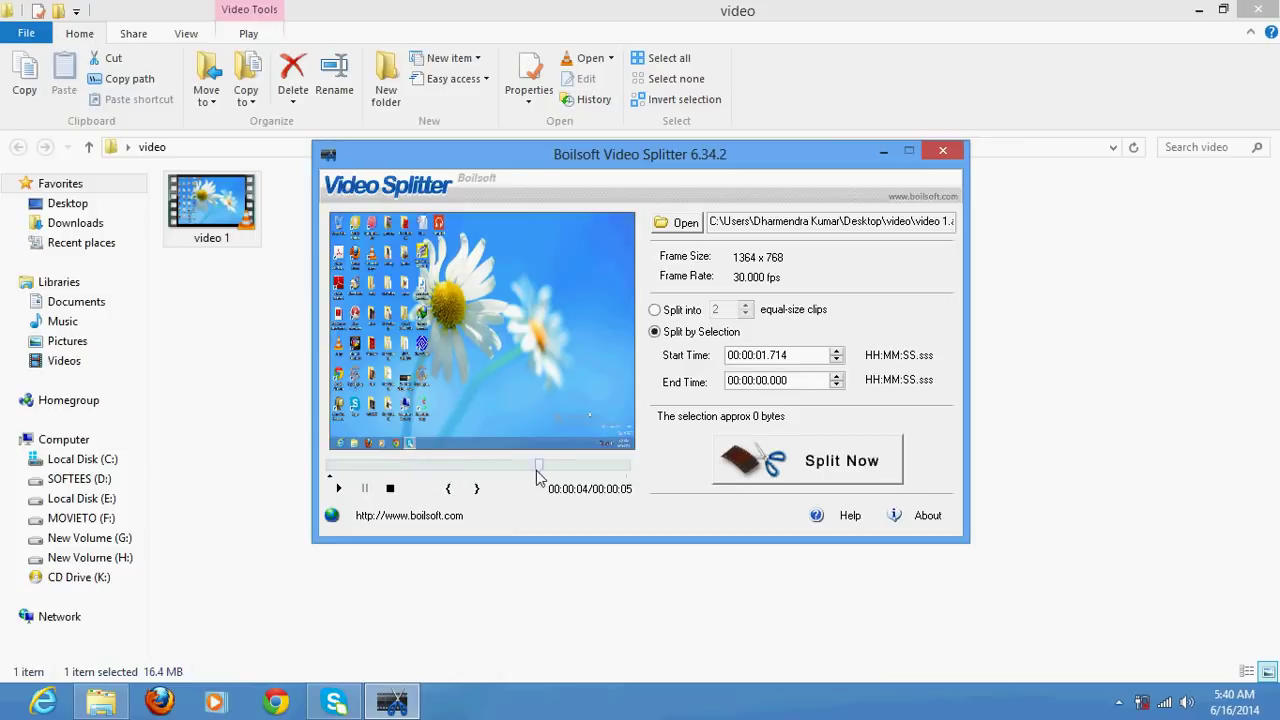
left_click(476, 488)
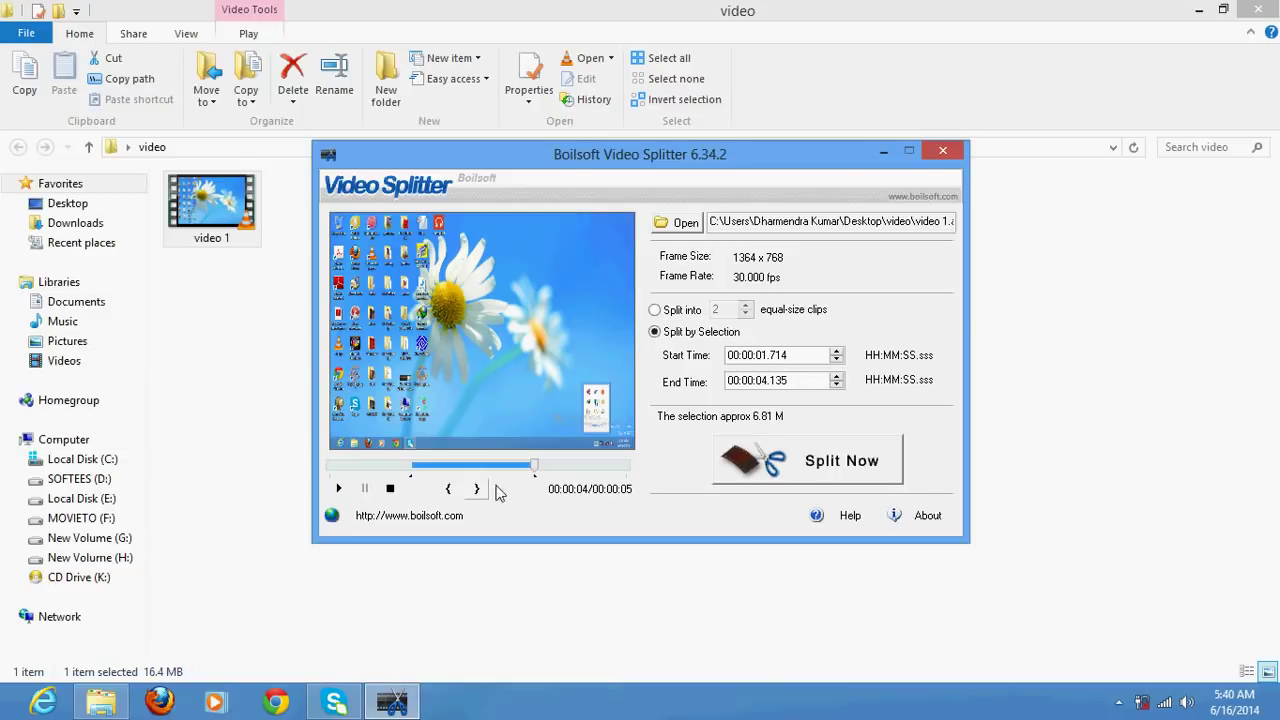
- Split the marked clip without re-encoding into vid11 on the desktop, then close Video Splitter
left_click(807, 460)
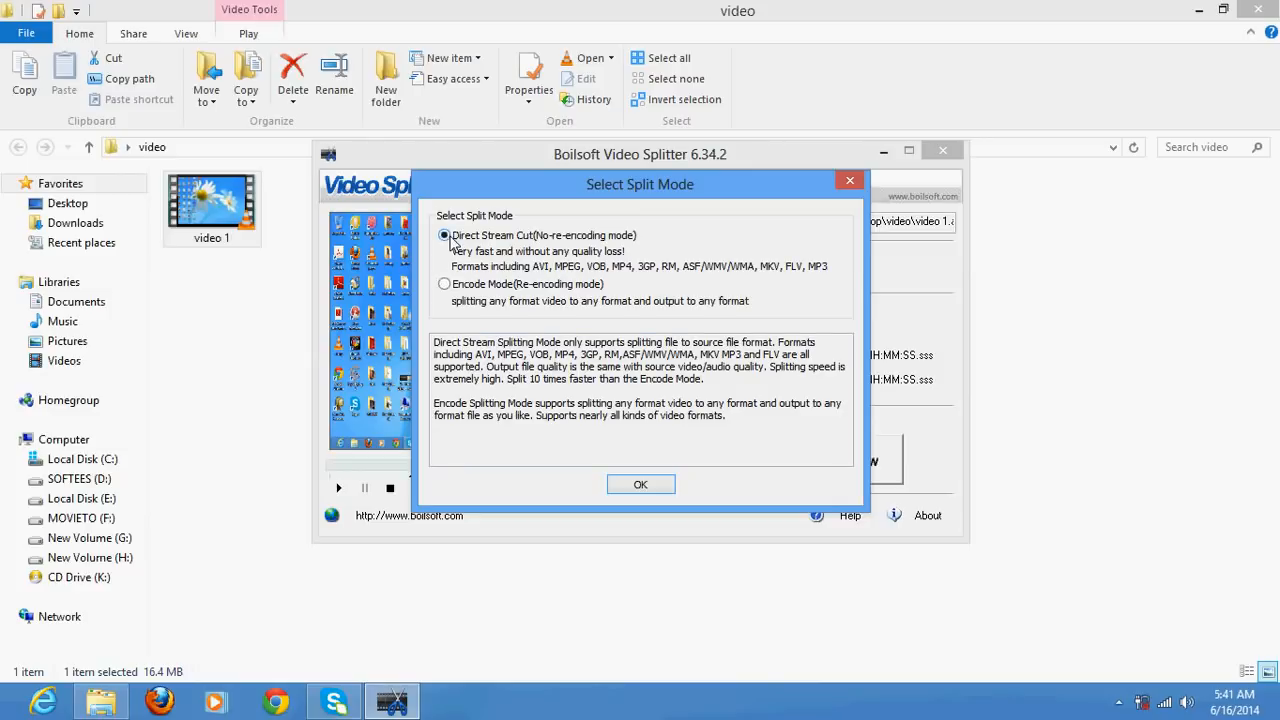
left_click(640, 484)
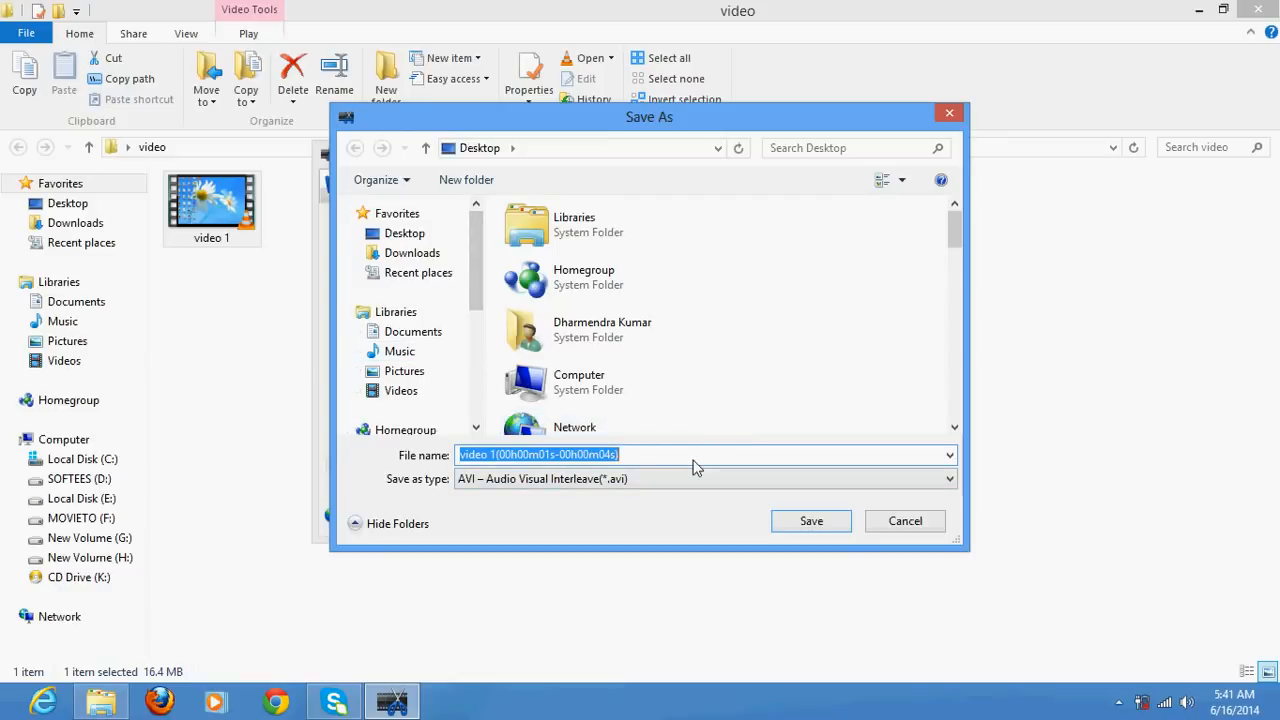
type("v")
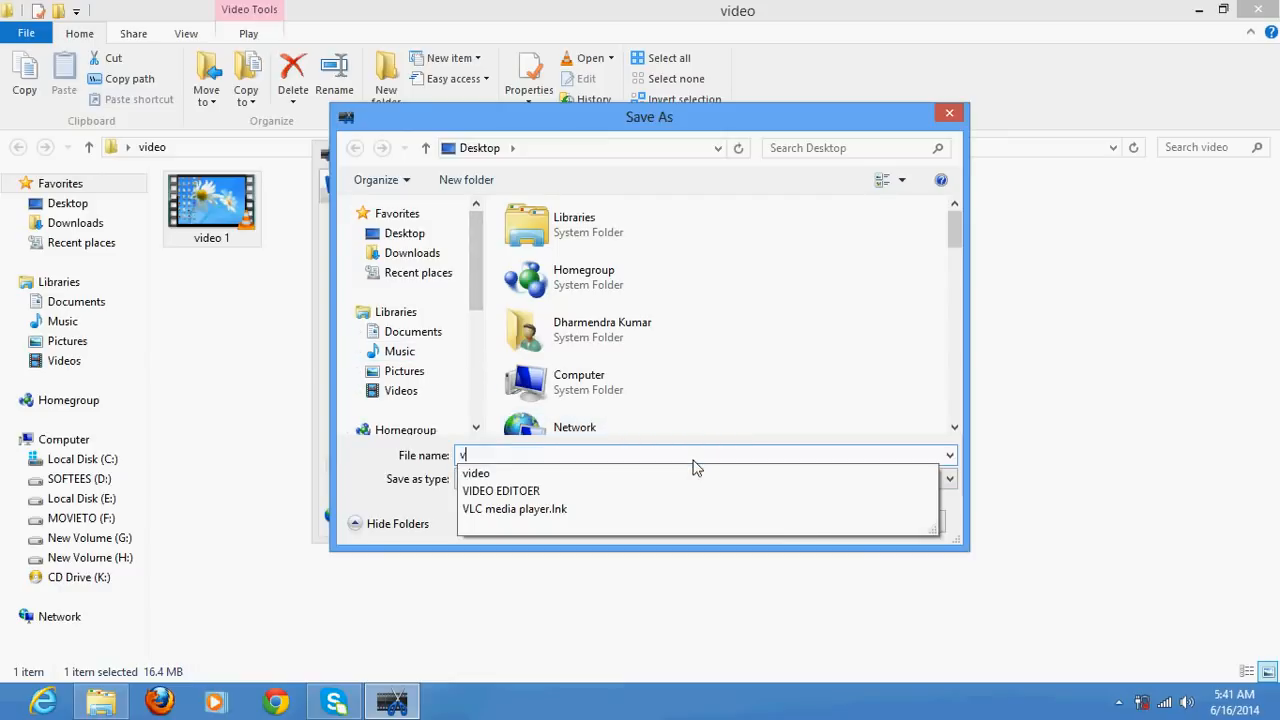
type("id11")
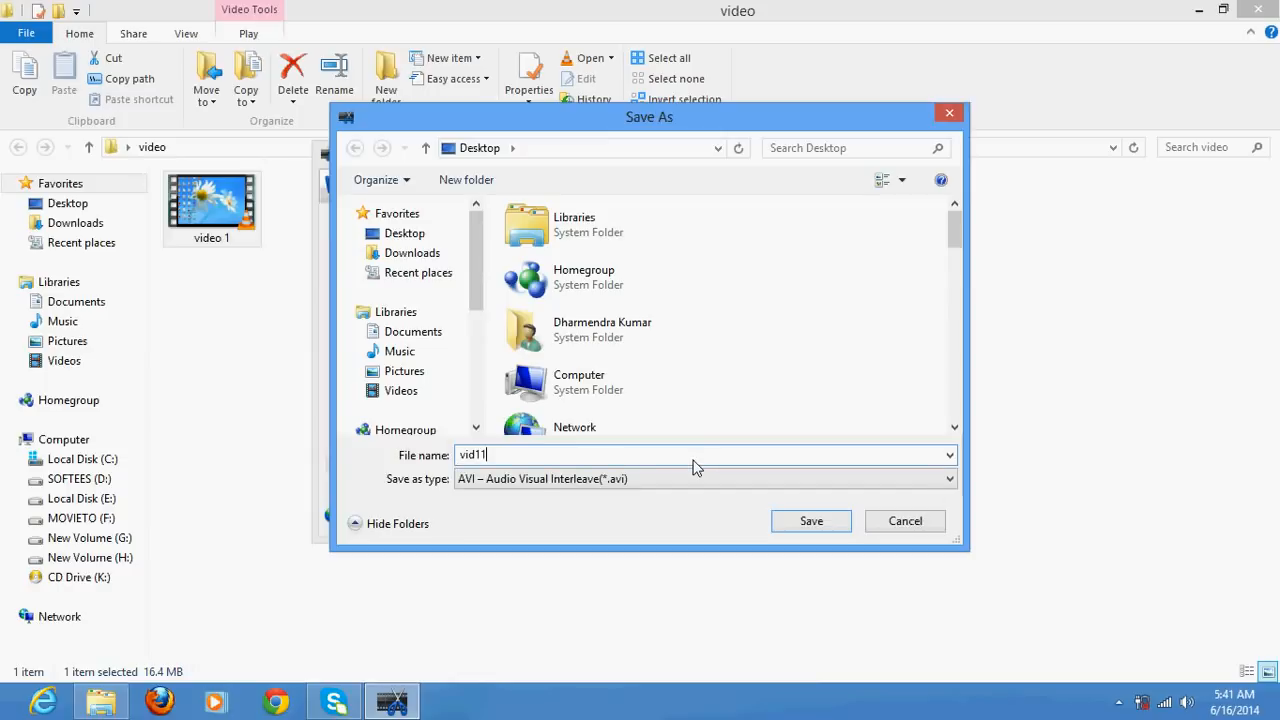
left_click(811, 521)
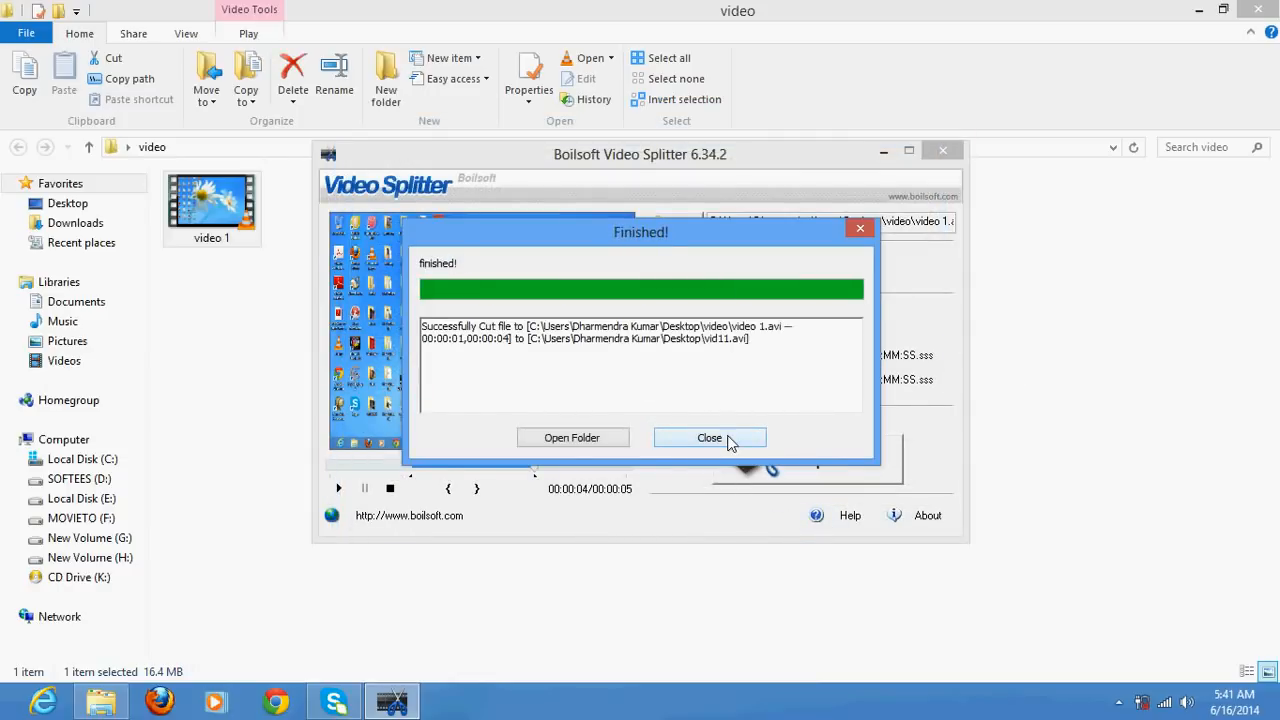
left_click(710, 438)
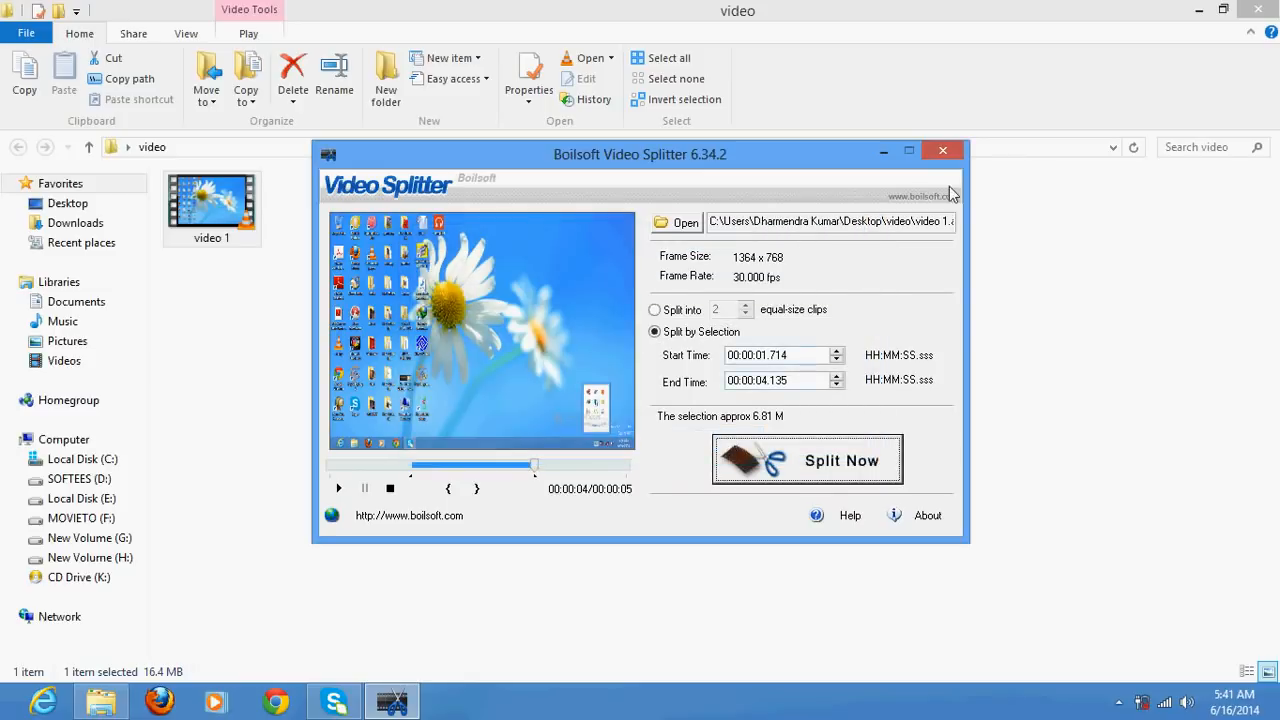
left_click(942, 151)
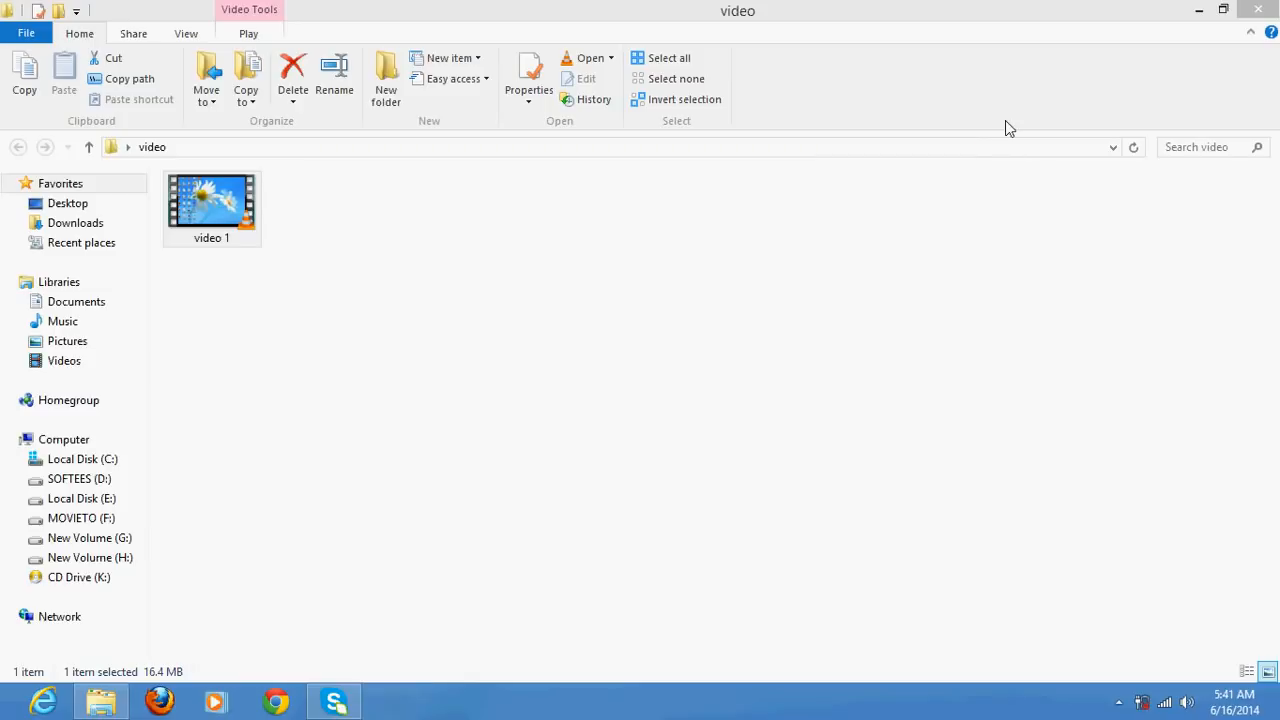
- Drag vid11 from the desktop into the video folder beside video 1
double_click(1110, 18)
left_click_drag(354, 38, 1125, 220)
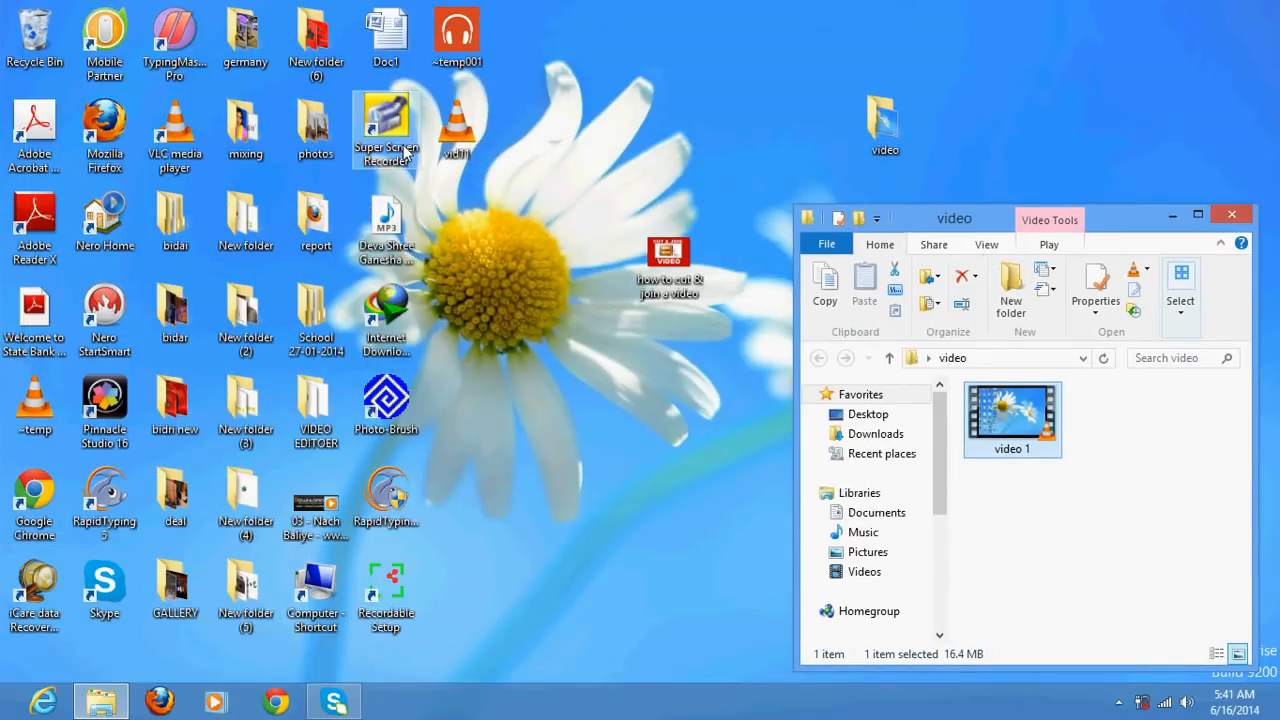
left_click_drag(457, 130, 1177, 586)
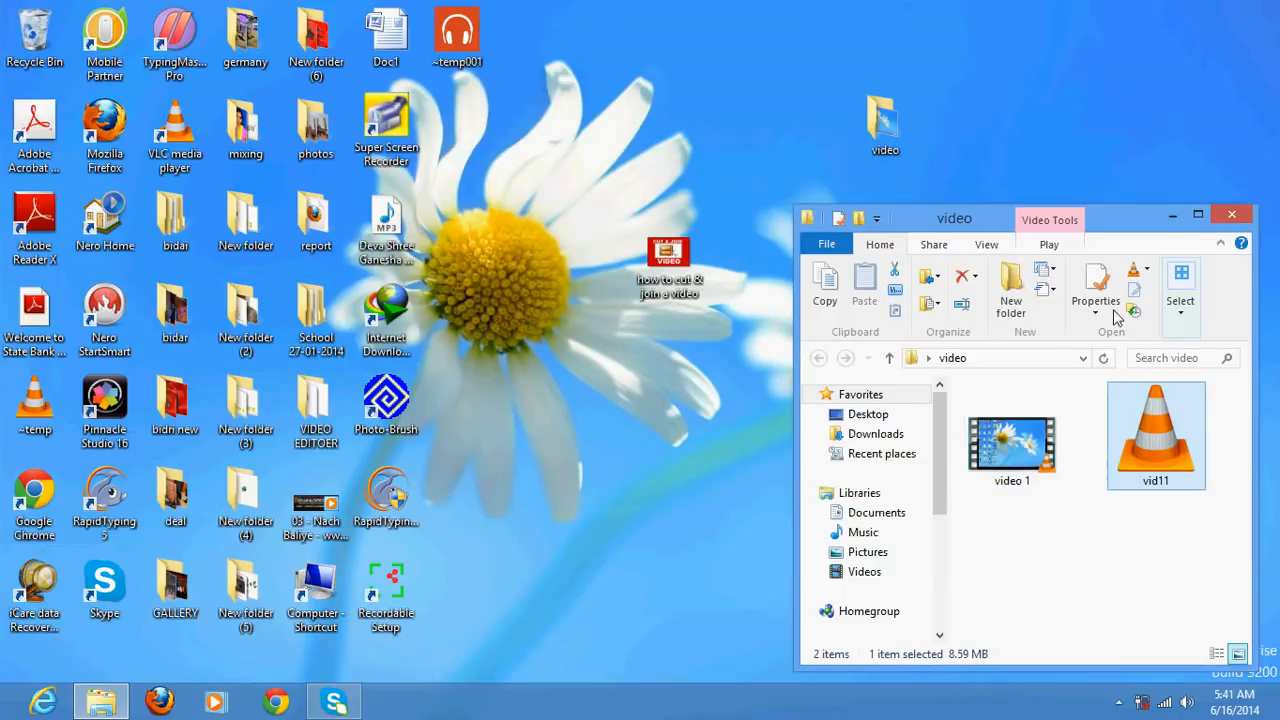
left_click_drag(1098, 219, 828, 172)
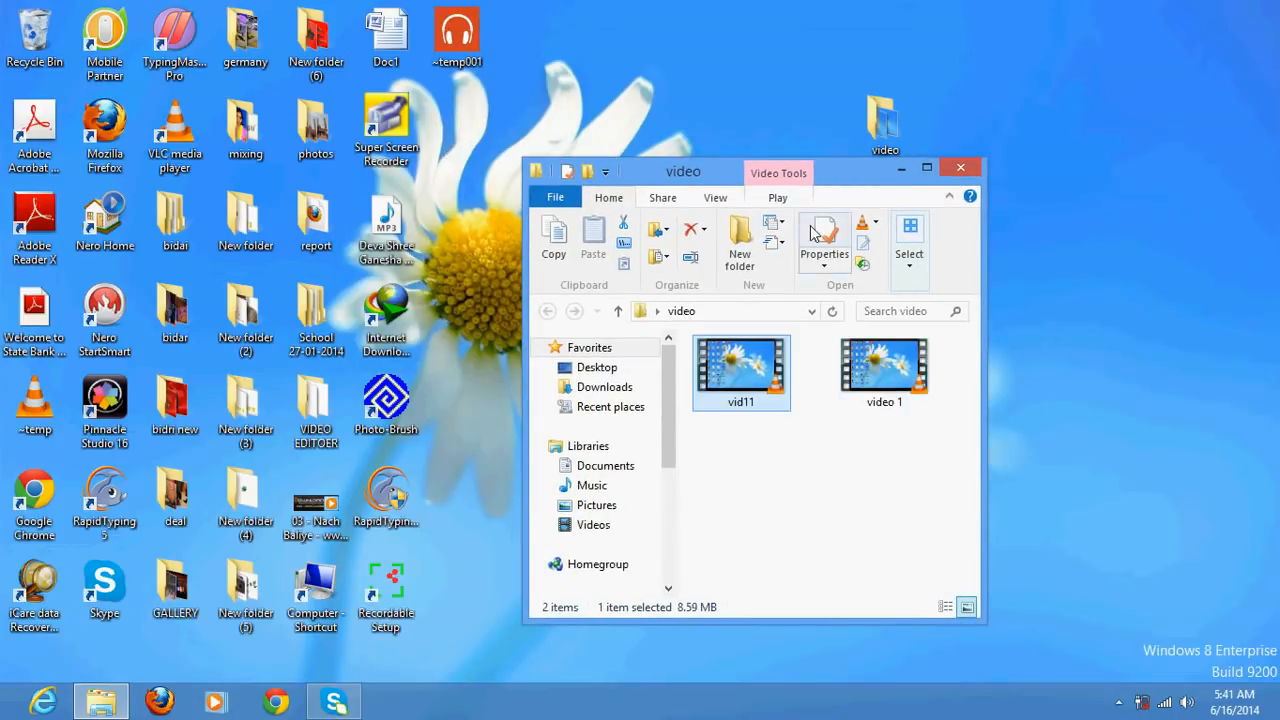
- Launch Boilsoft Video Joiner from the Windows Start search
key("super")
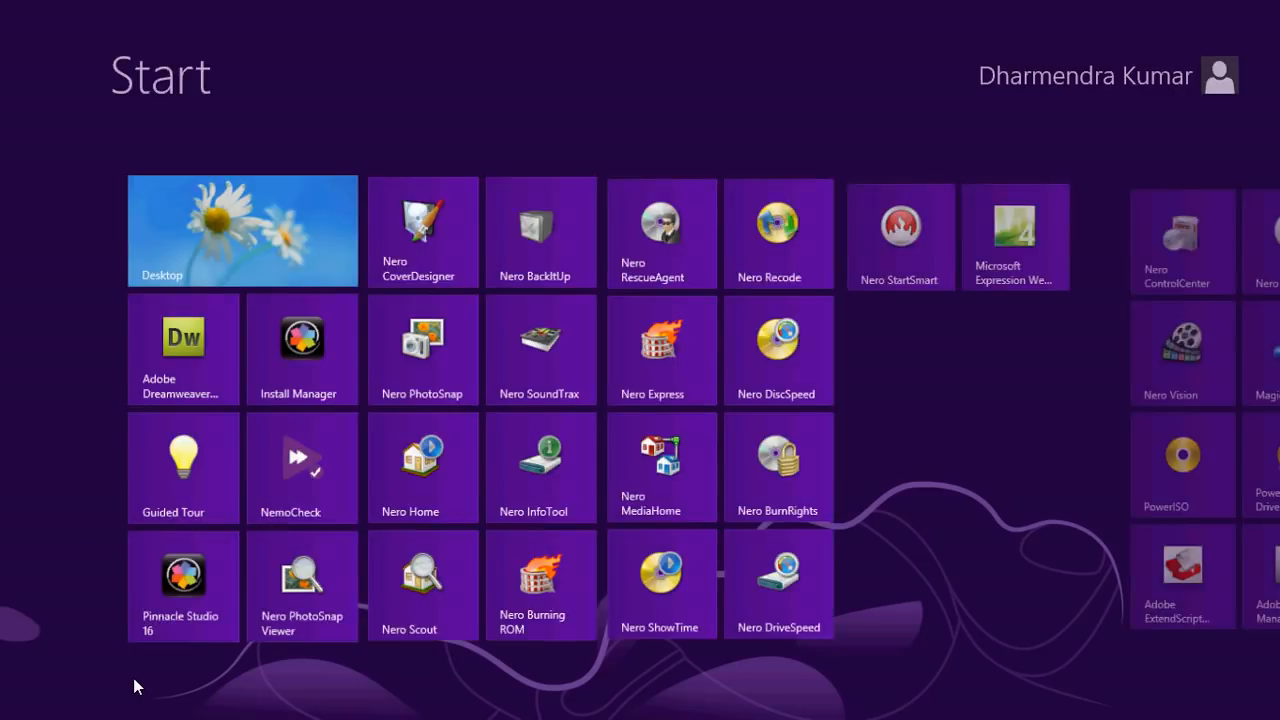
type("b")
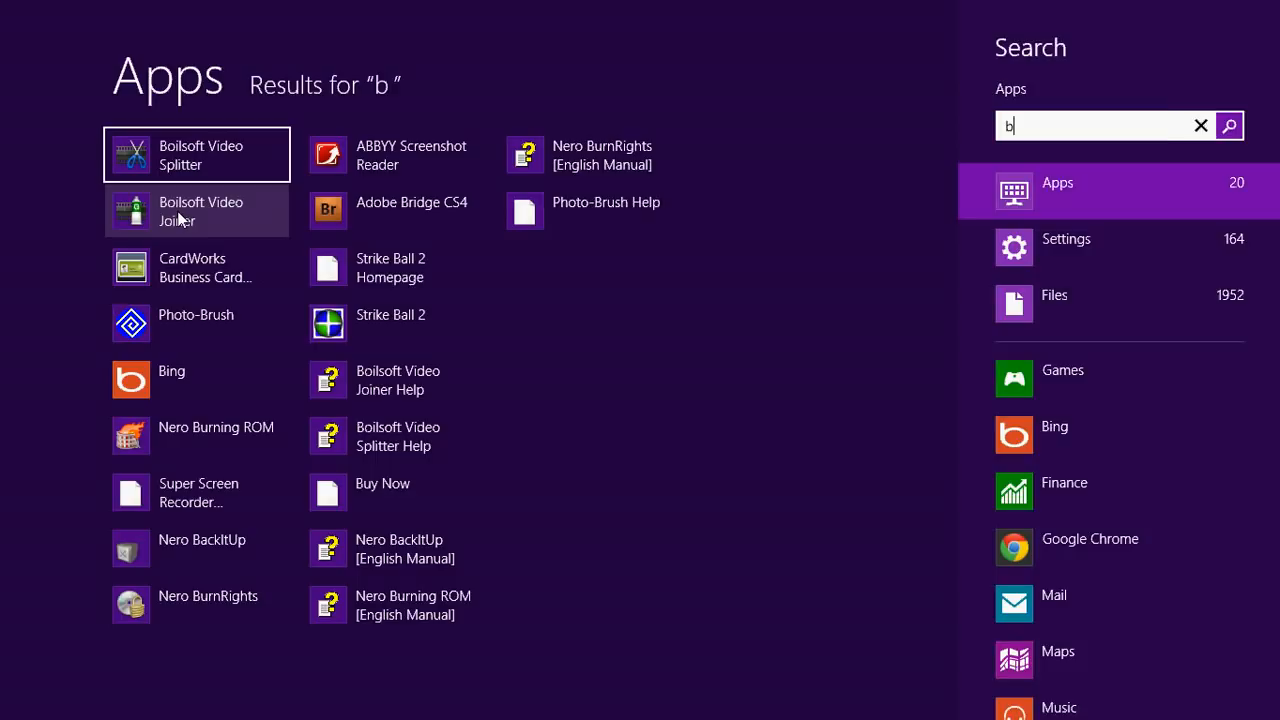
left_click(189, 216)
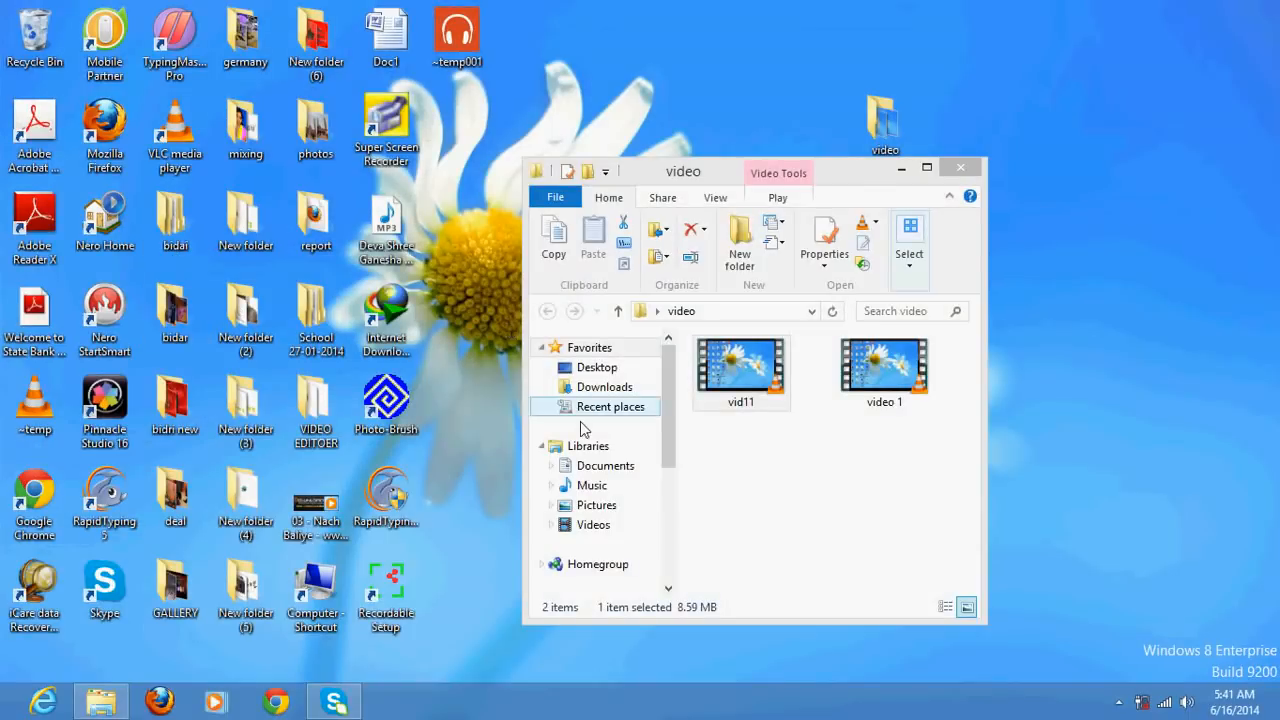
- Add vid11 and video 1 to the join list and start a no-re-encoding merge
left_click_drag(712, 110, 318, 132)
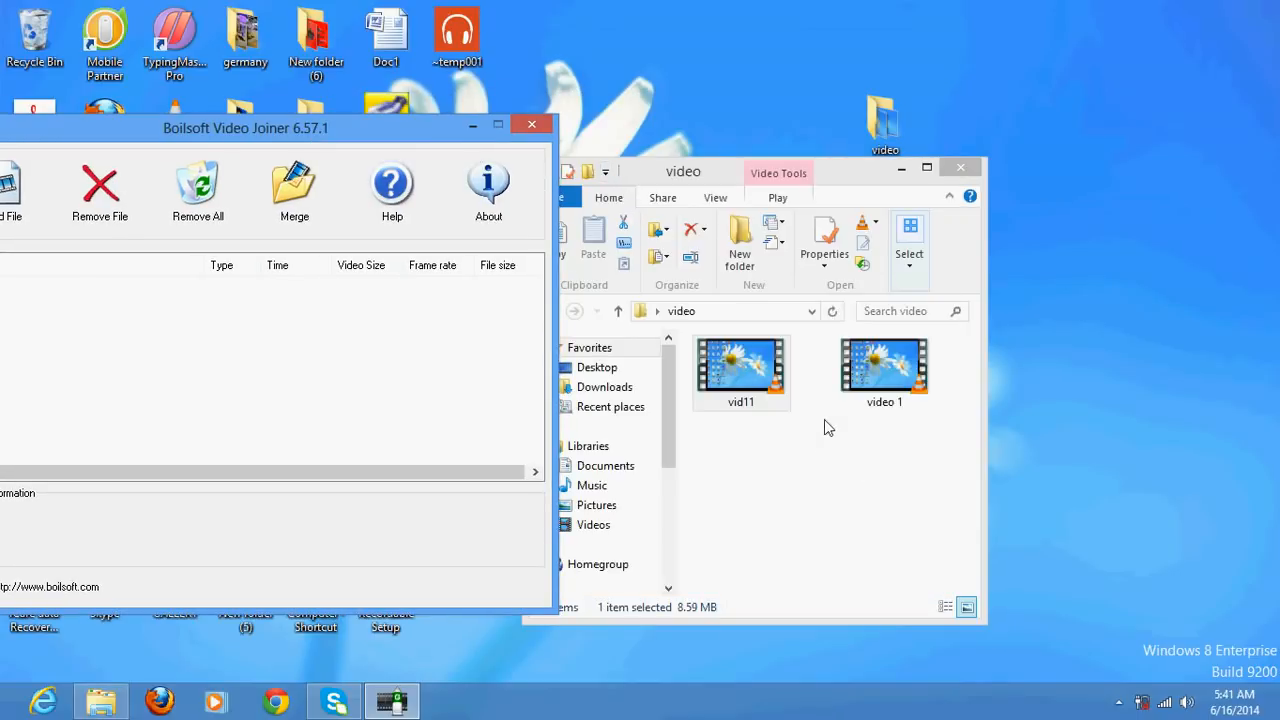
mouse_move(909, 444)
left_mouse_down()
mouse_move(738, 378)
mouse_move(252, 380)
left_mouse_up()
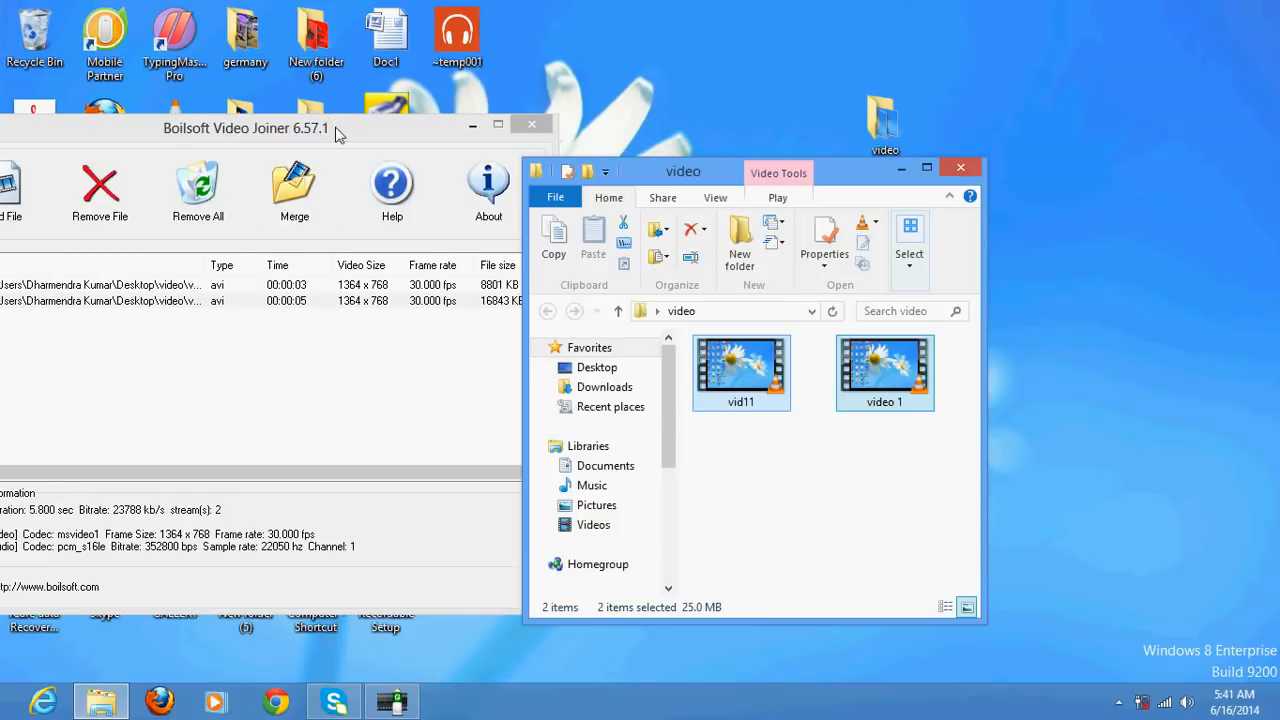
left_click_drag(339, 130, 848, 107)
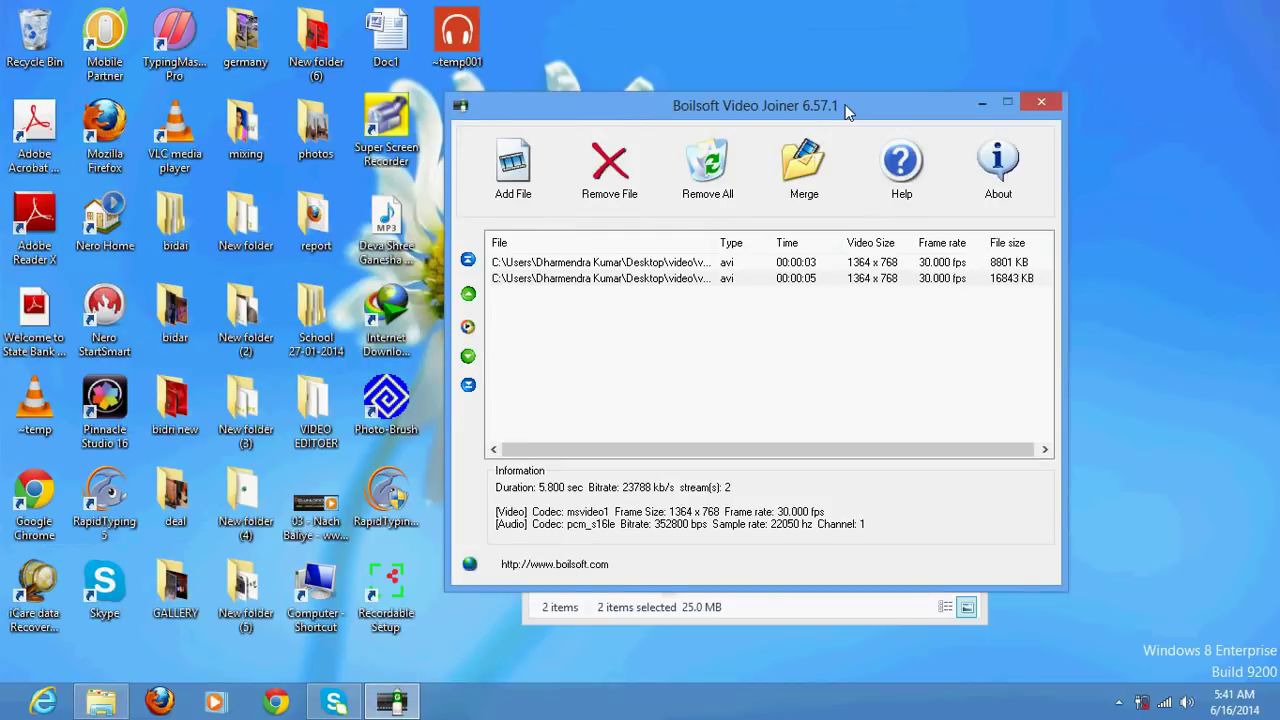
left_click(815, 181)
left_click(756, 485)
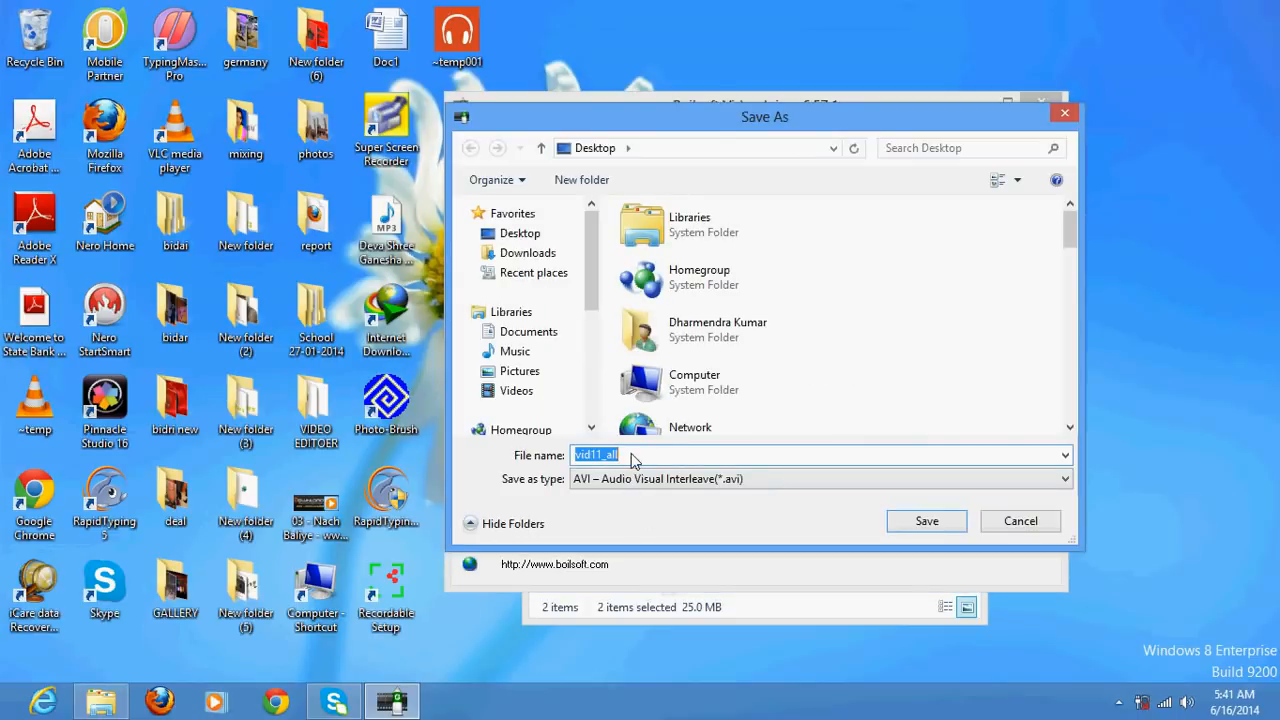
type("jo")
type("ined vd")
- Save the merged video as 'joined vd' on the desktop, then close the Joiner and the video folder
left_click(926, 521)
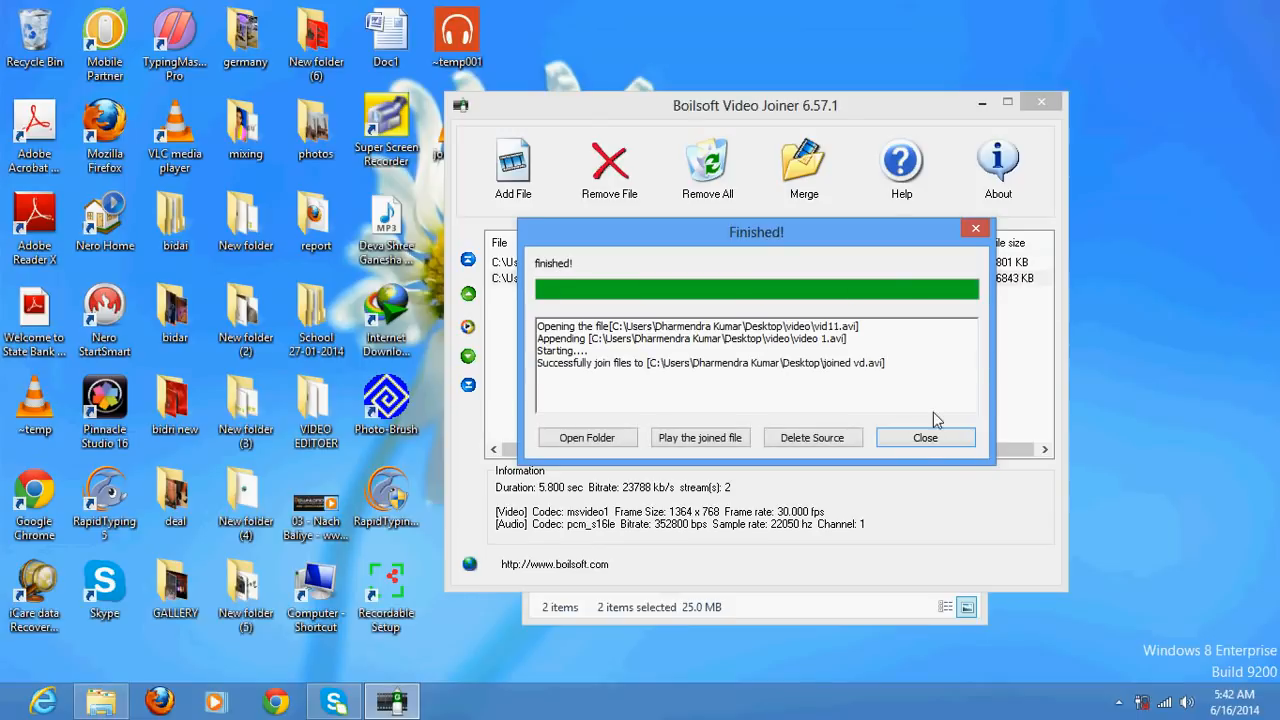
left_click(924, 438)
left_click(1041, 102)
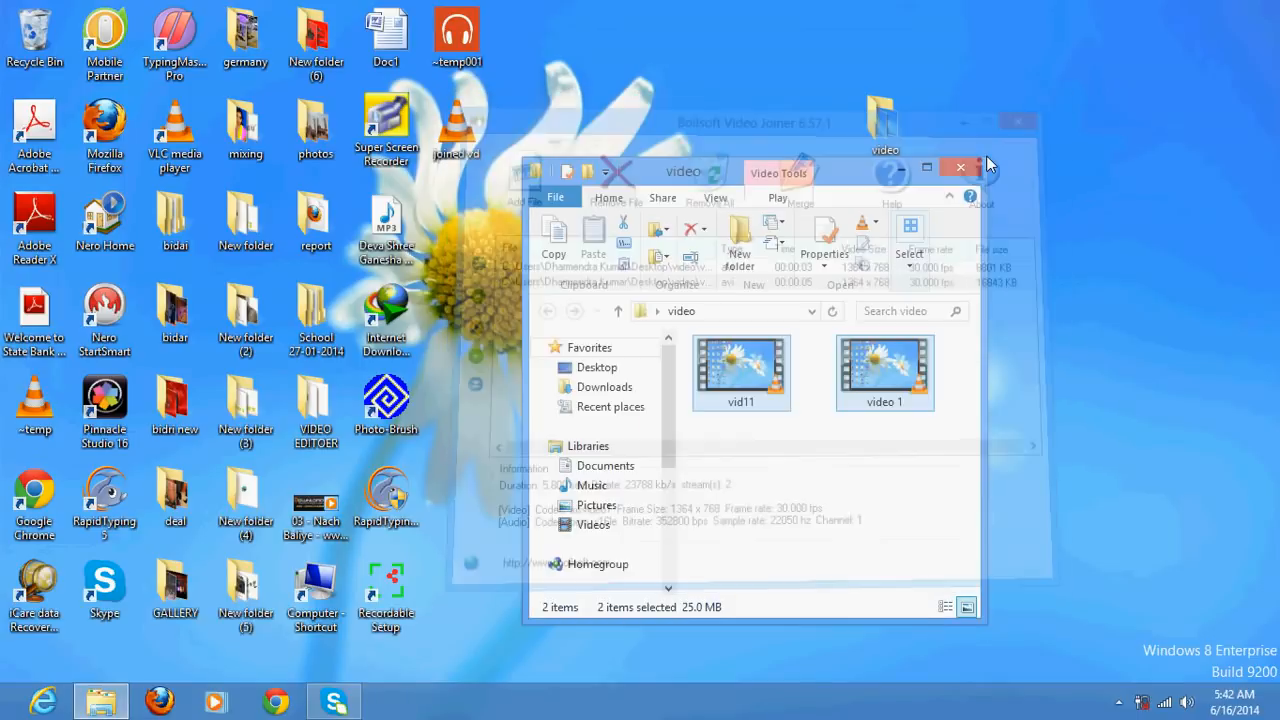
left_click(961, 167)
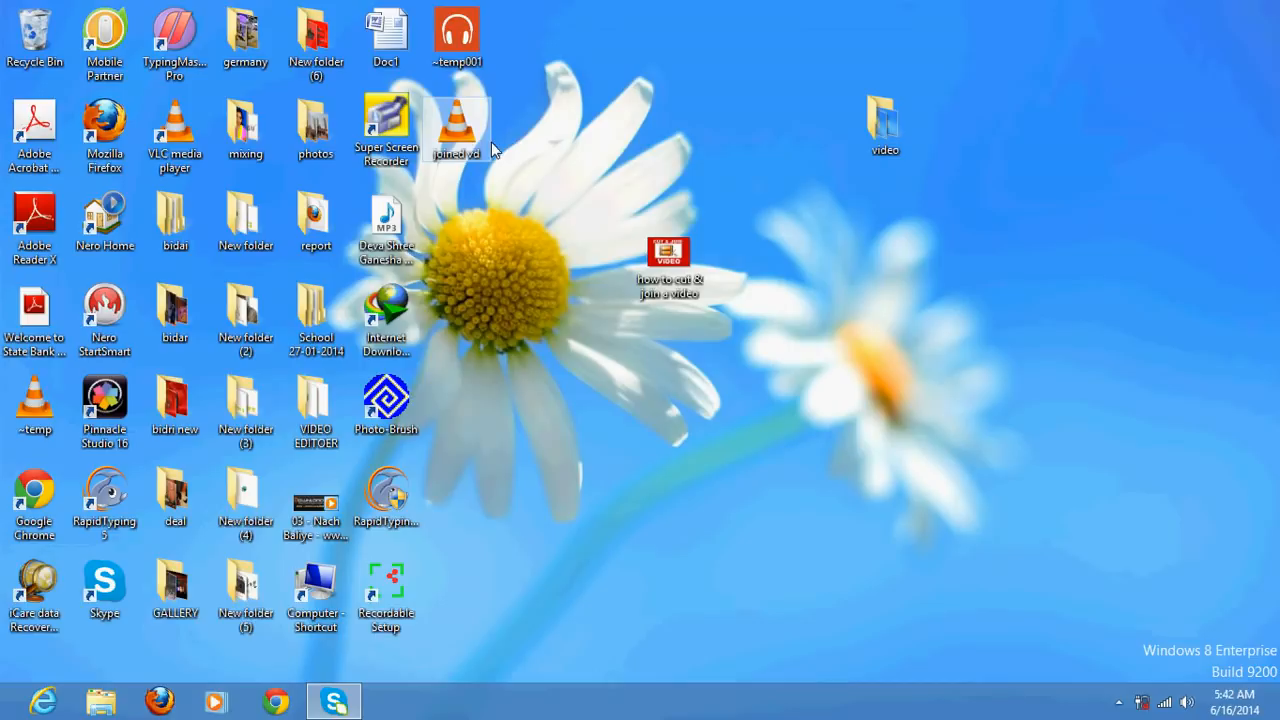
left_click(463, 143)
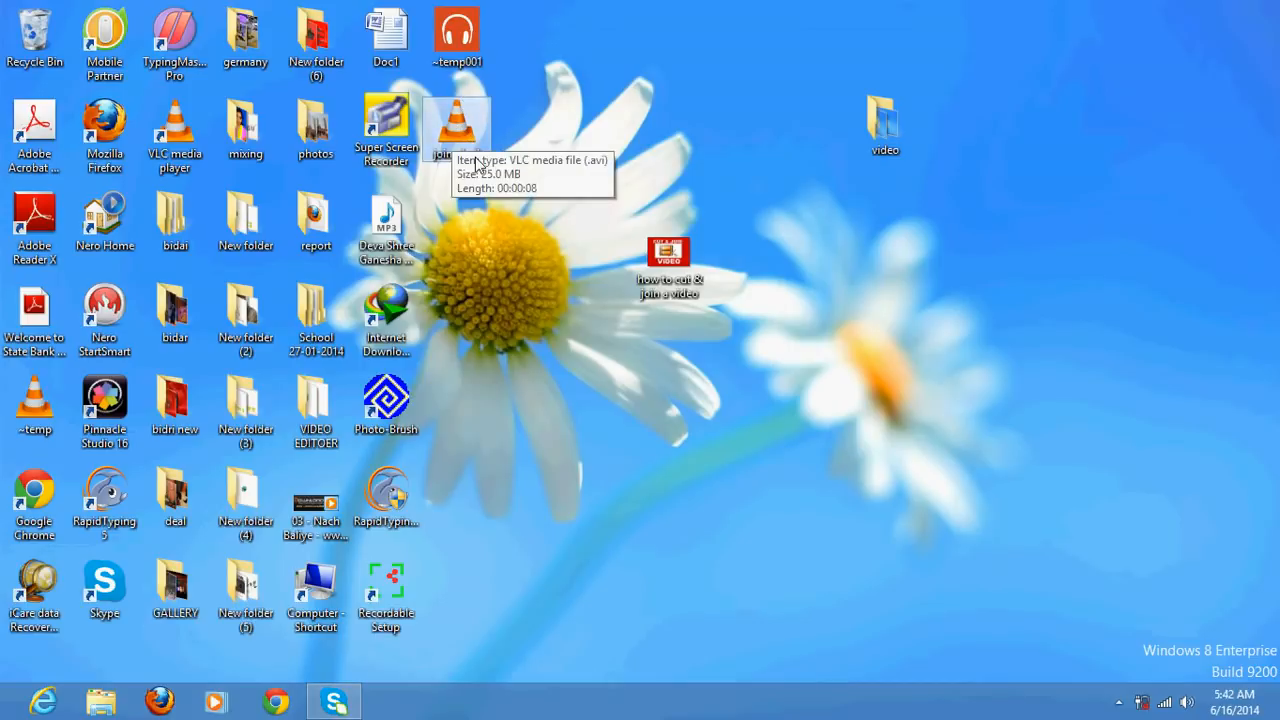